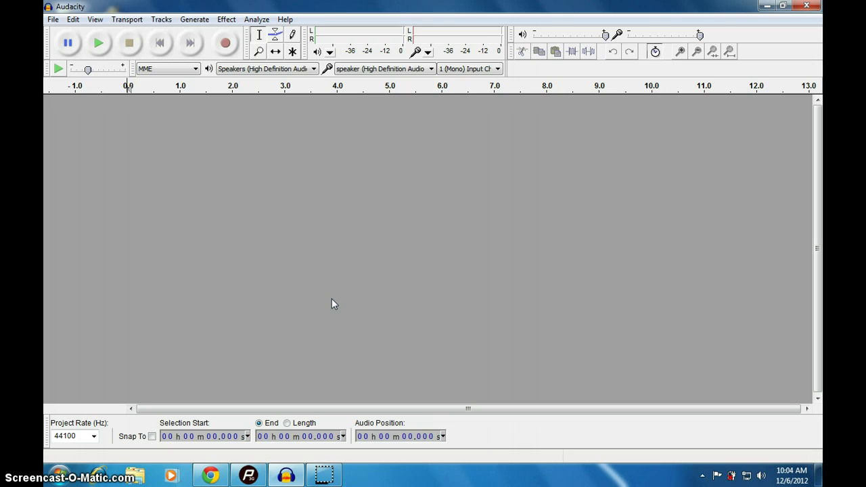
Record a roughly seven-second voice take into a new mono track and zoom in on it.
left_click(226, 44)
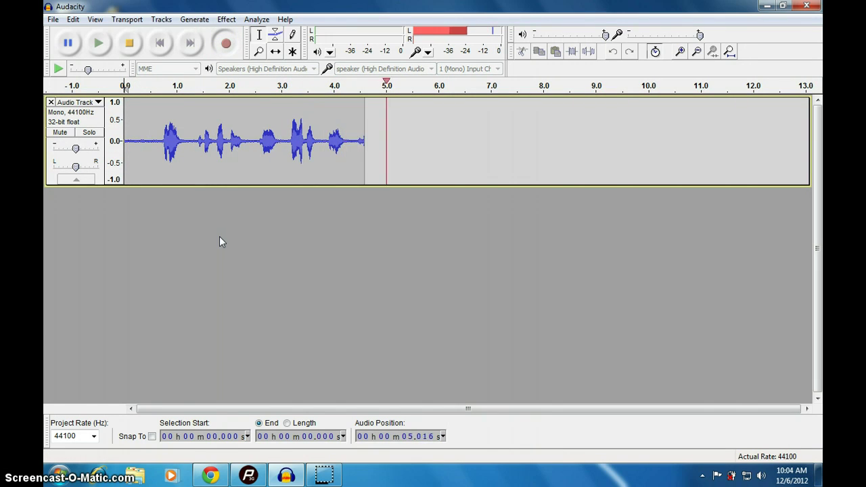
left_click(131, 44)
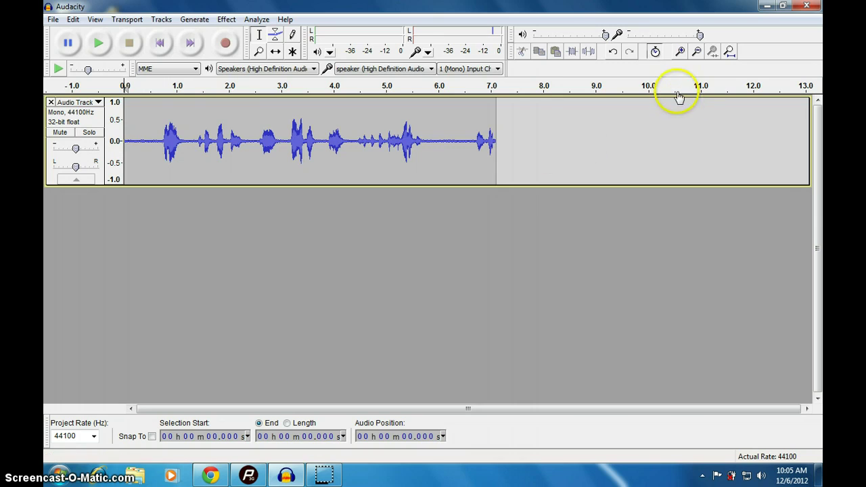
left_click(680, 51)
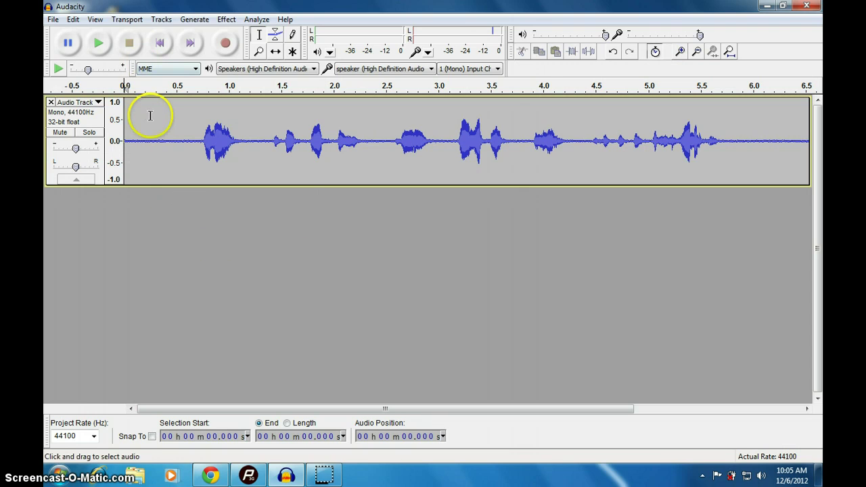
Play back the recording, then select its silent opening stretch as a noise sample.
left_click(98, 44)
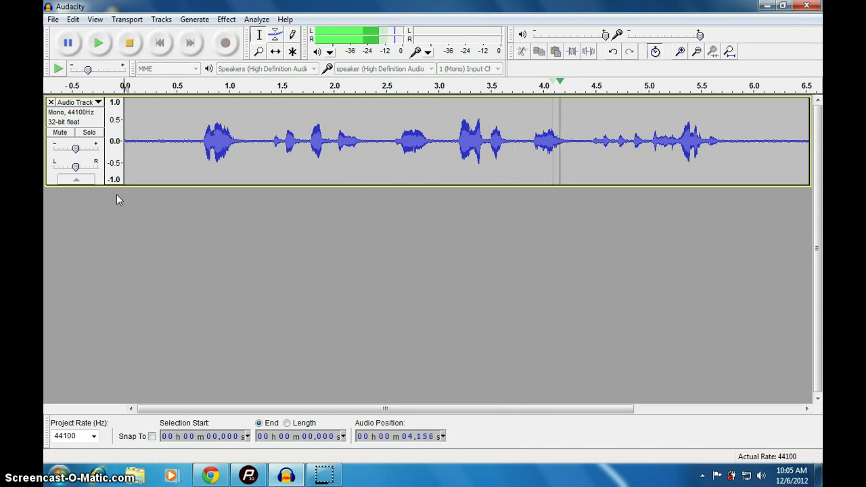
left_click(128, 43)
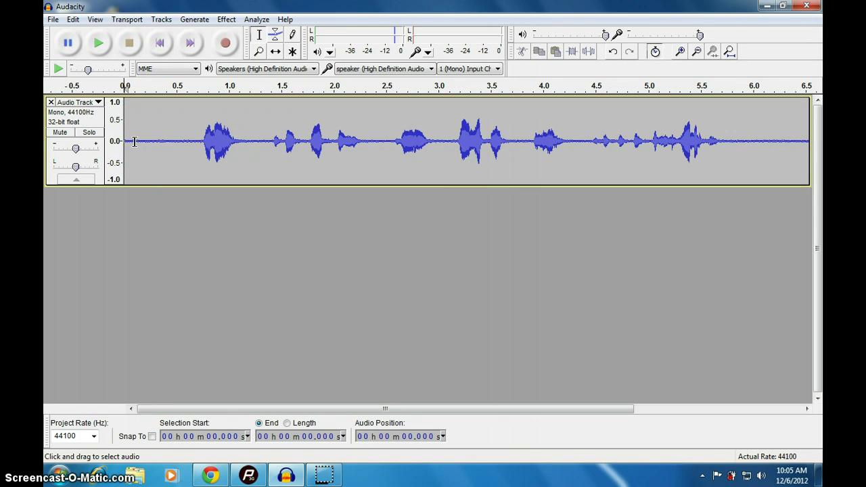
left_click_drag(133, 140, 197, 151)
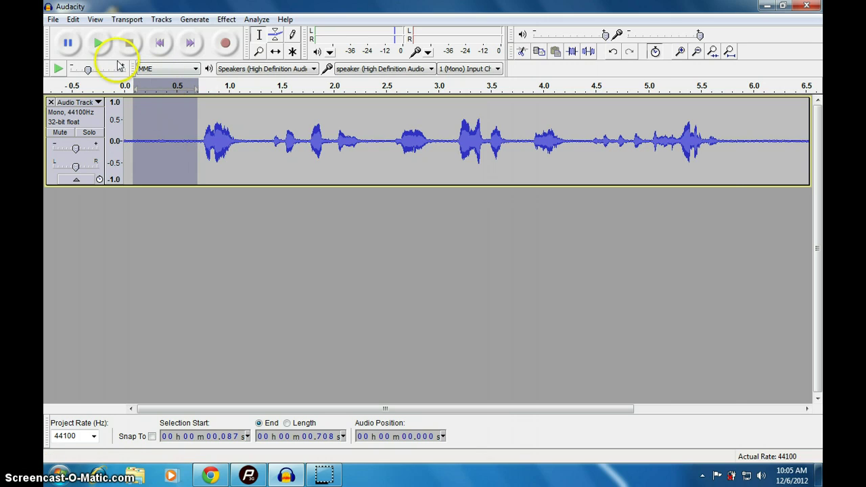
Listen to the silent selection and capture it as the Noise Removal noise profile.
left_click(98, 44)
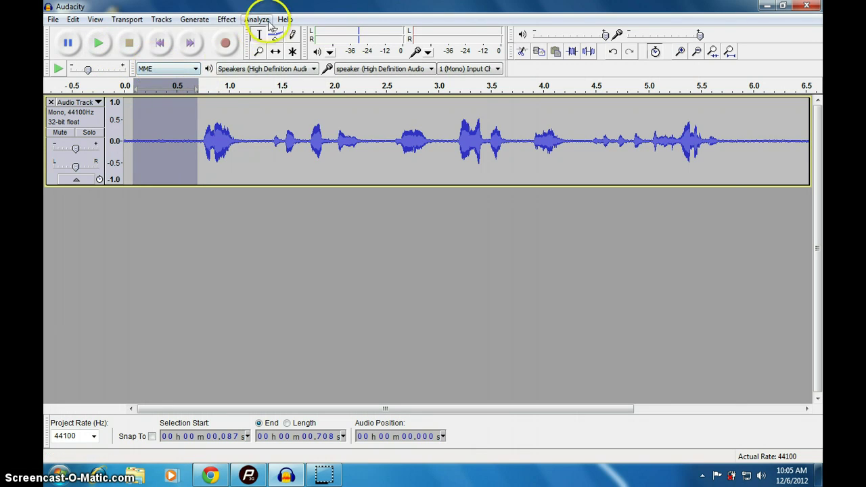
left_click(227, 19)
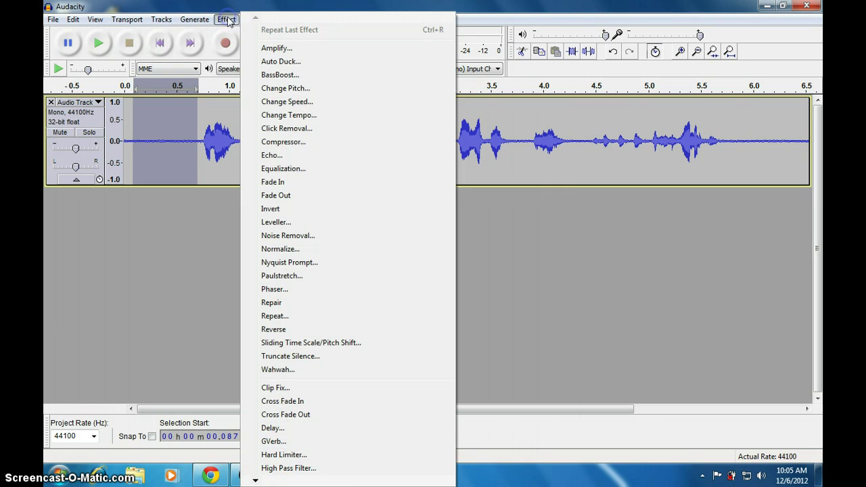
left_click(286, 236)
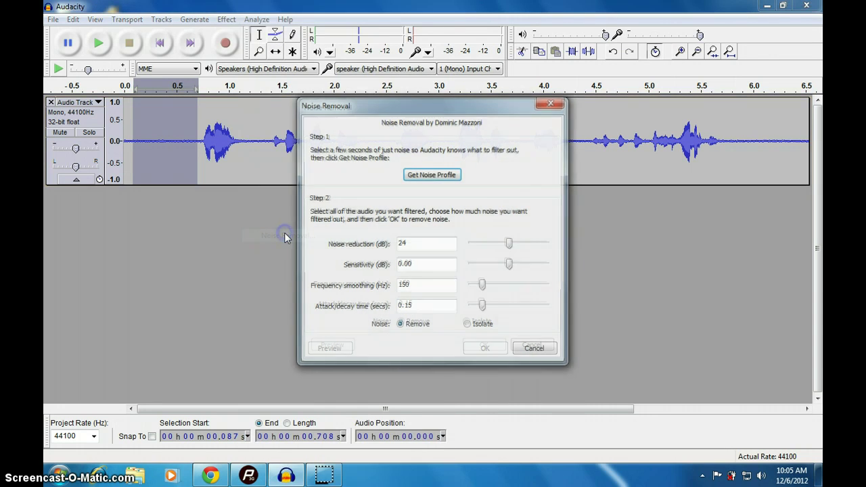
left_click(431, 175)
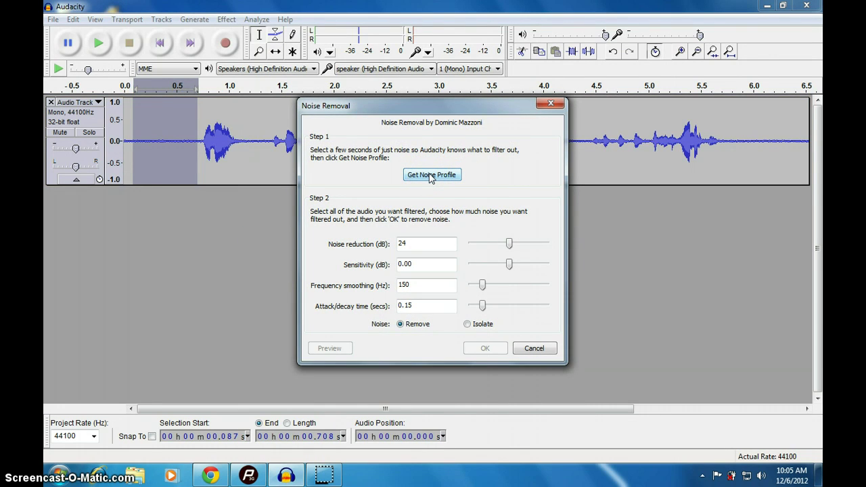
left_click(430, 176)
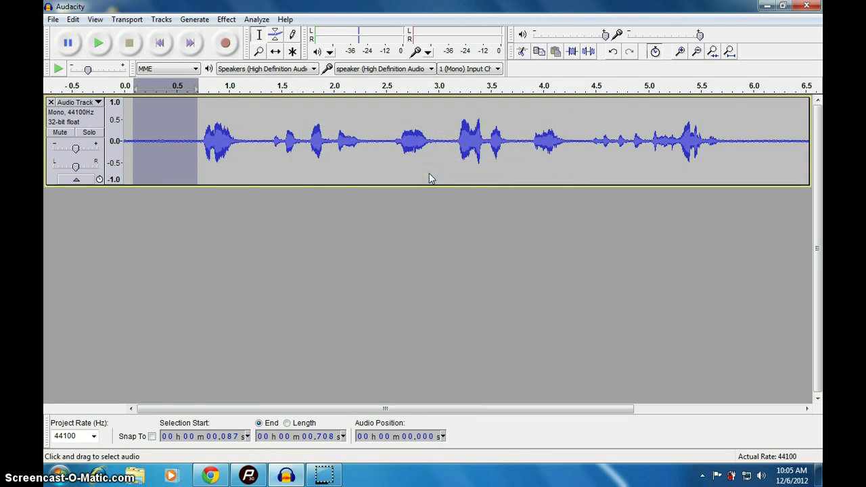
Select the whole voice track and apply Noise Removal at 24 dB.
left_click(97, 119)
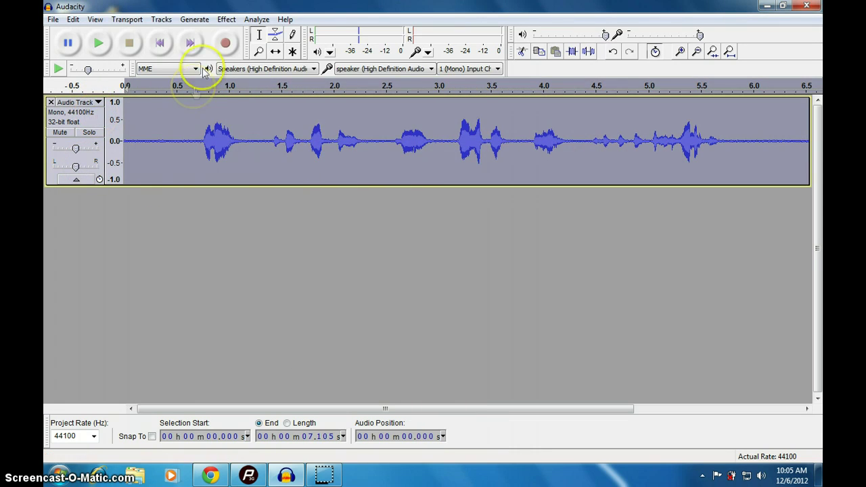
left_click(230, 21)
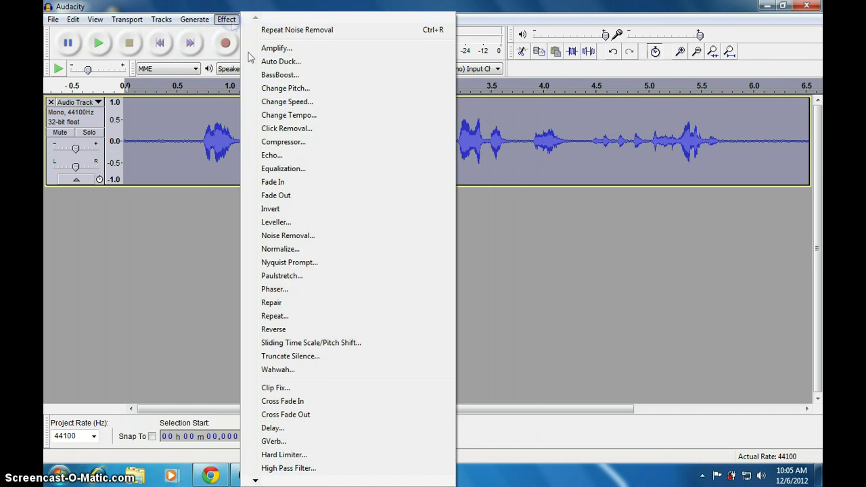
left_click(285, 235)
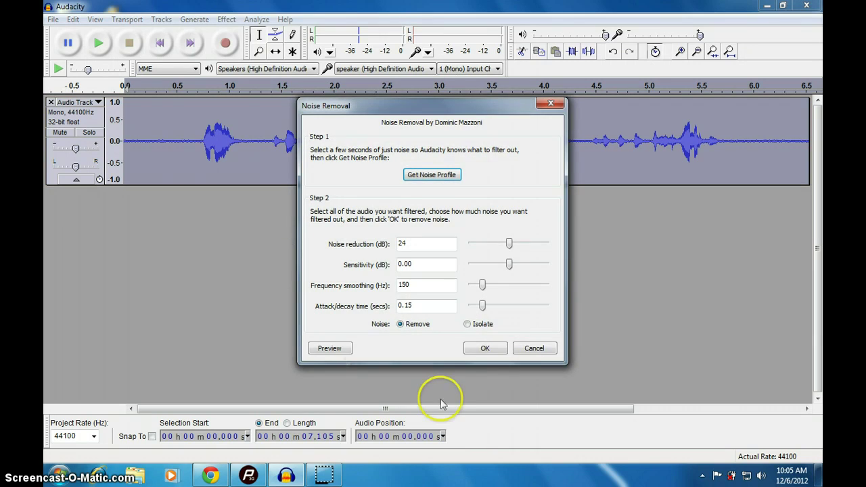
left_click(491, 349)
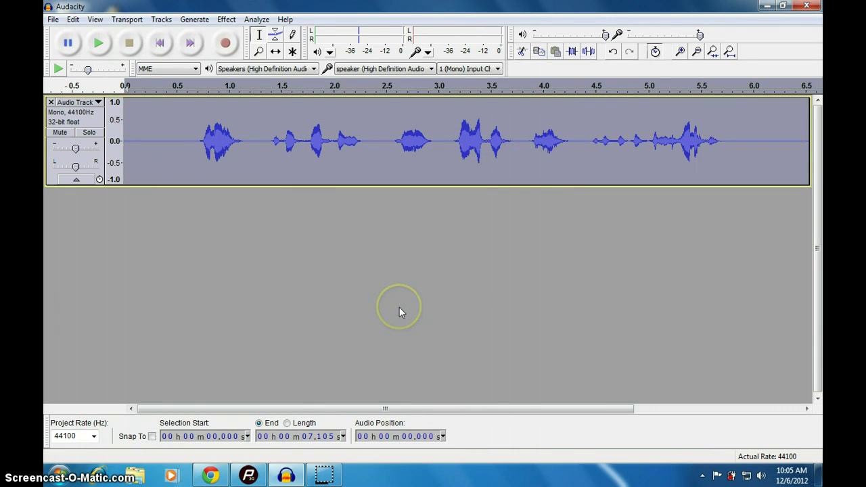
left_click(98, 43)
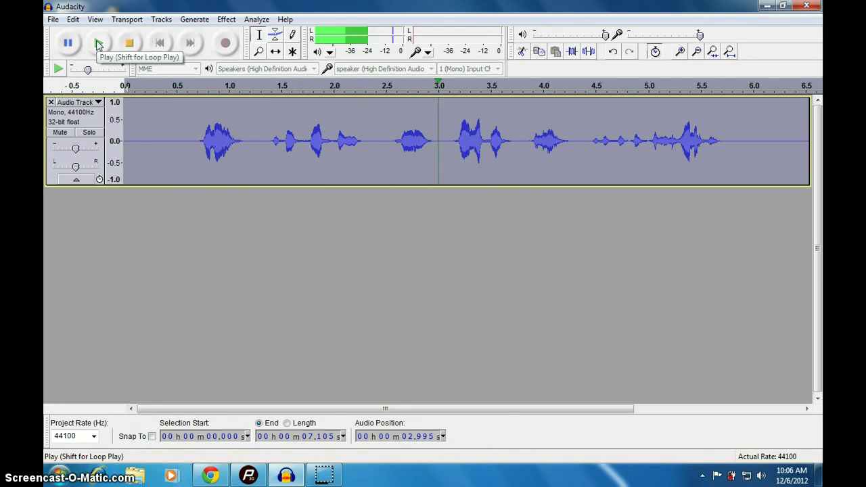
left_click(128, 44)
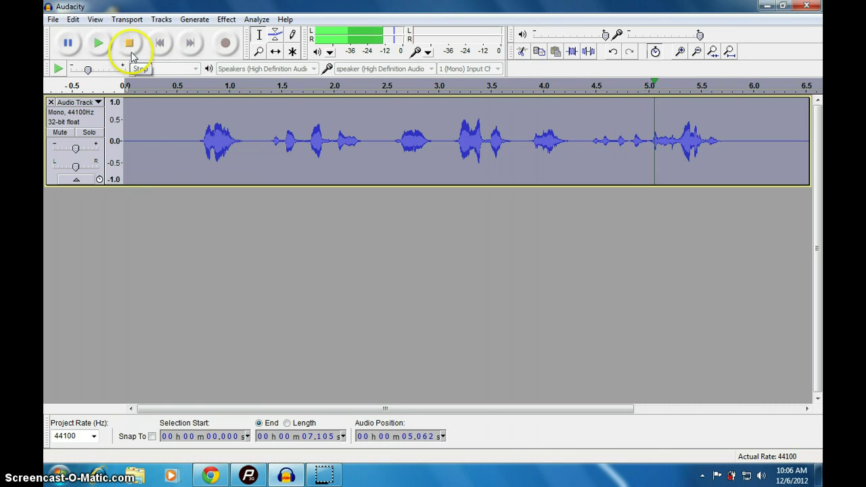
left_click(130, 46)
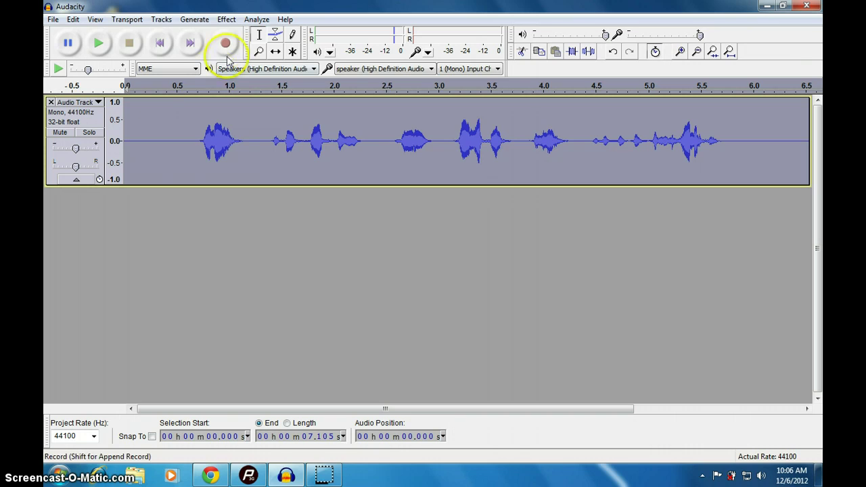
Amplify the voice track by 5.6 dB using the Amplify effect.
left_click(227, 20)
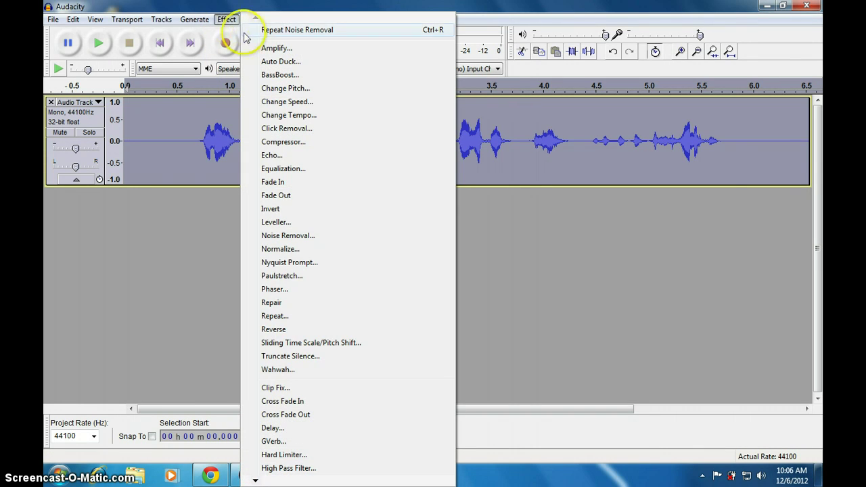
left_click(270, 48)
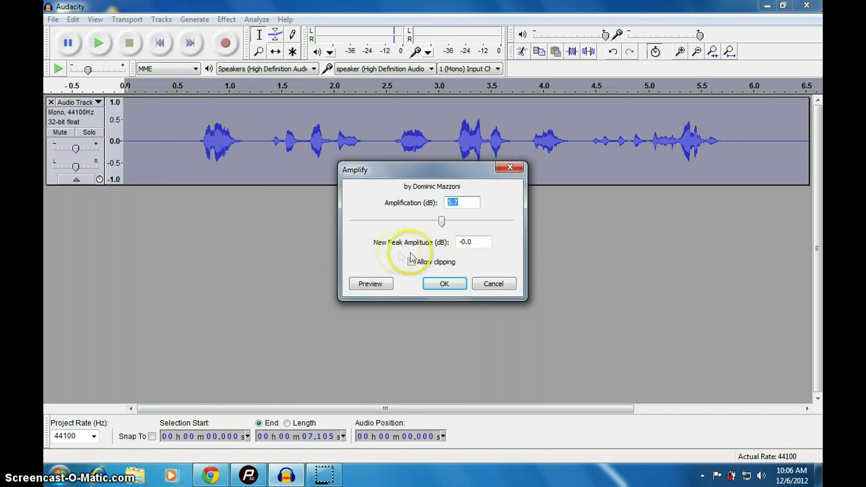
left_click(476, 242)
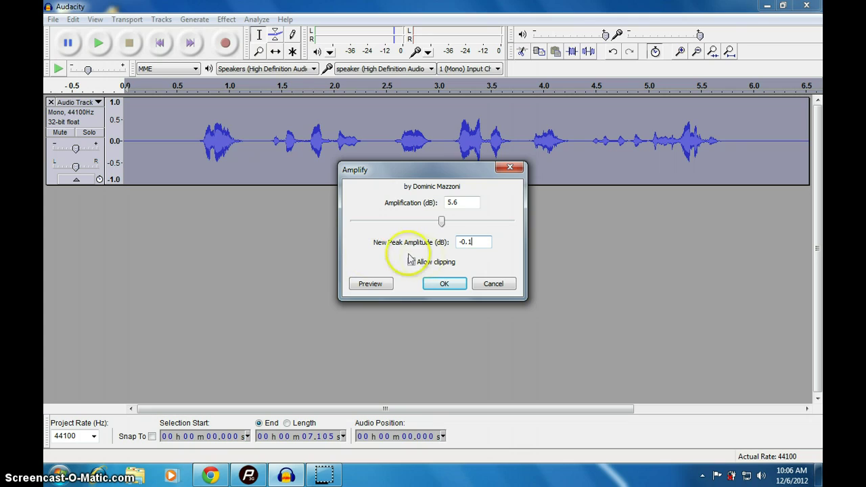
left_click(438, 284)
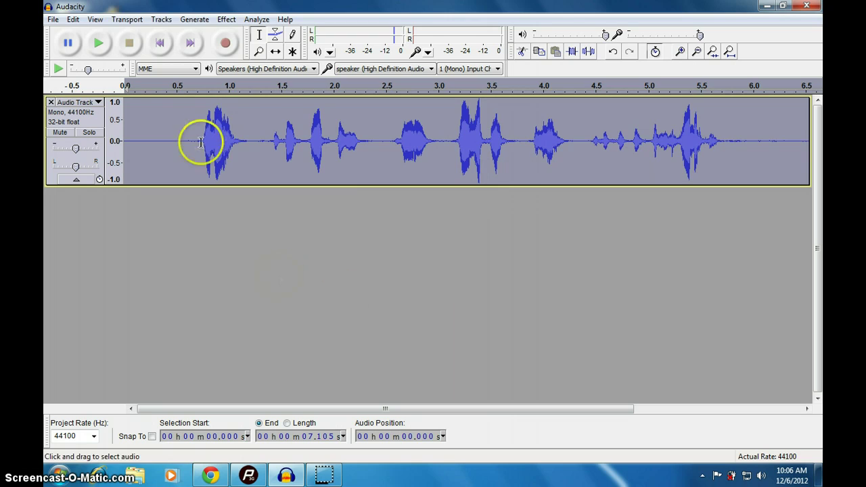
Play back the amplified recording and stop playback.
left_click(100, 42)
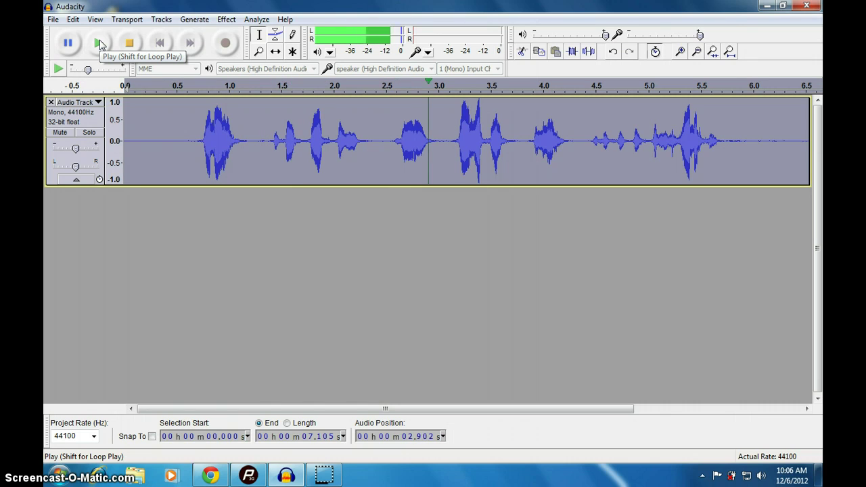
left_click(129, 43)
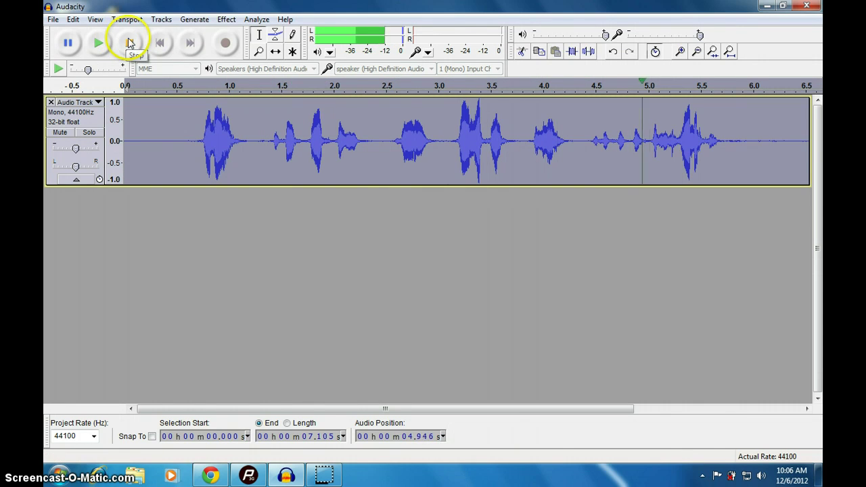
left_click(129, 43)
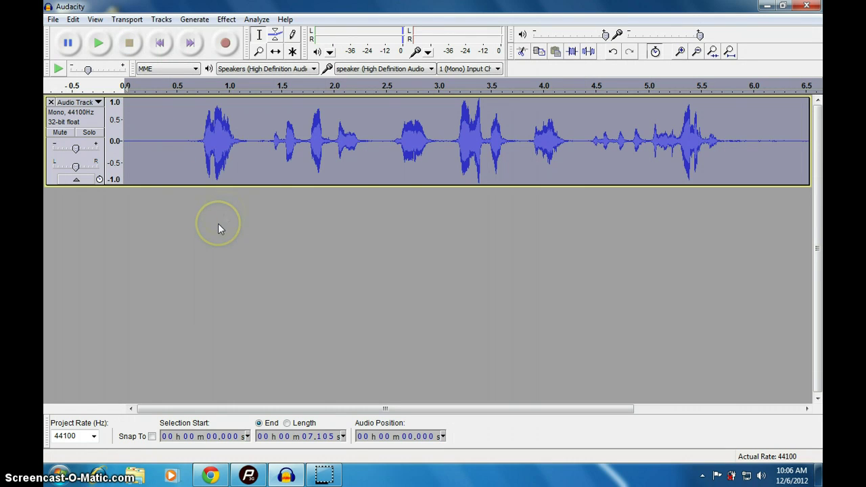
left_click(227, 20)
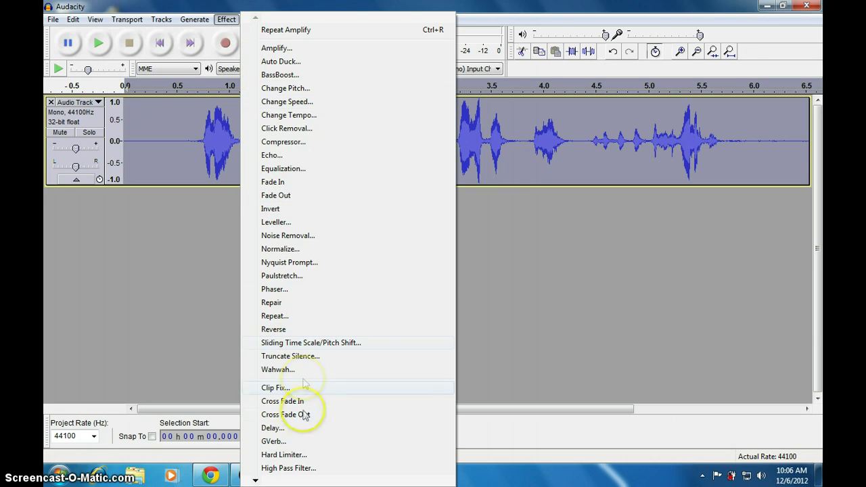
Open GVerb and replace the room size value with 30.
left_click(273, 440)
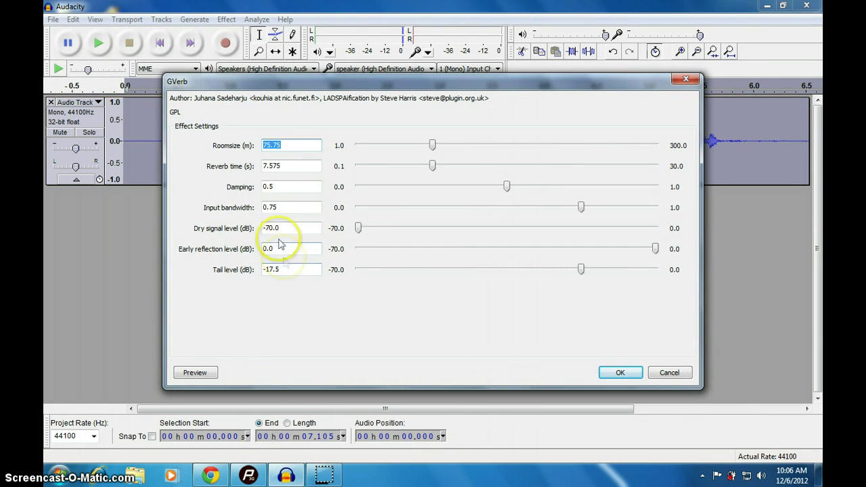
double_click(291, 146)
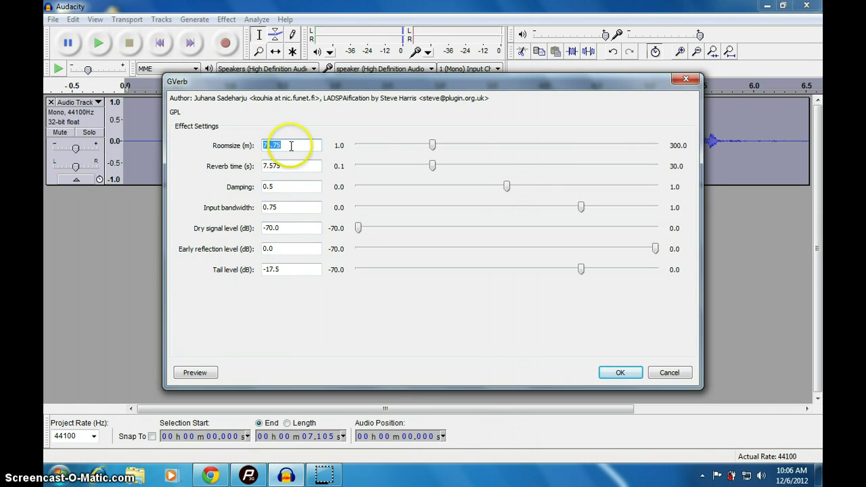
left_click(291, 145)
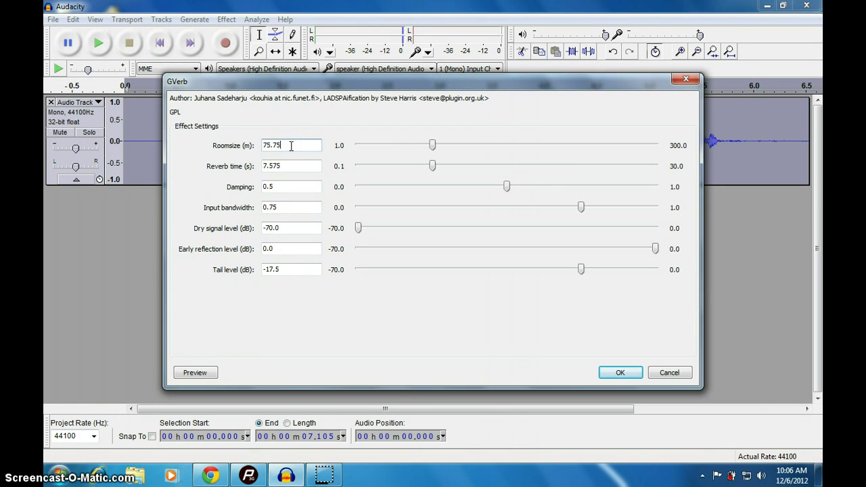
double_click(291, 146)
key("BackSpace")
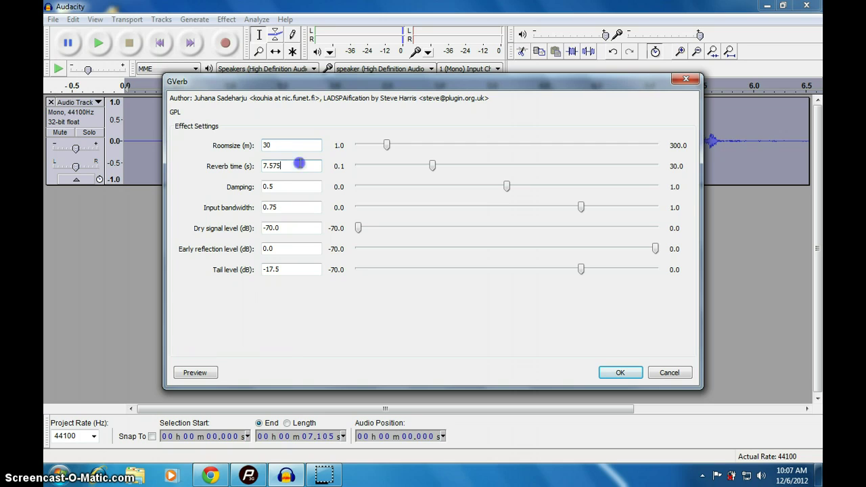
Set GVerb reverb time 18, dry level -0, early reflections -12 and tail level -30 dB.
double_click(298, 164)
type("1")
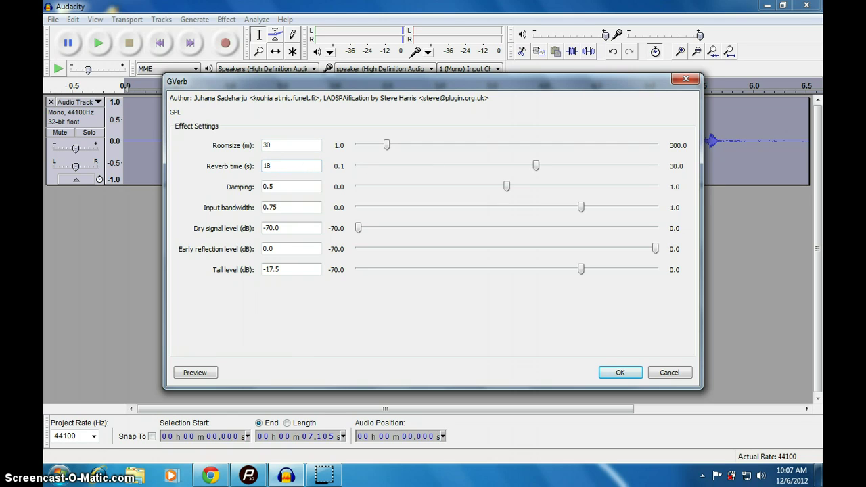
type("8")
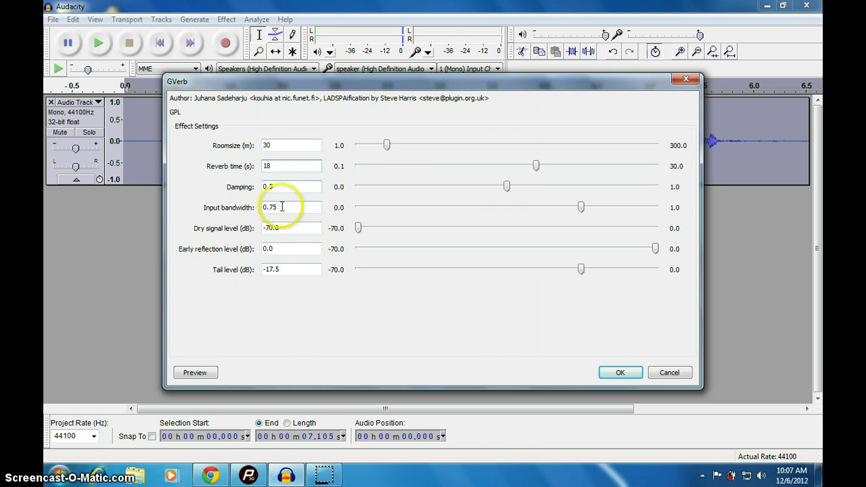
double_click(283, 229)
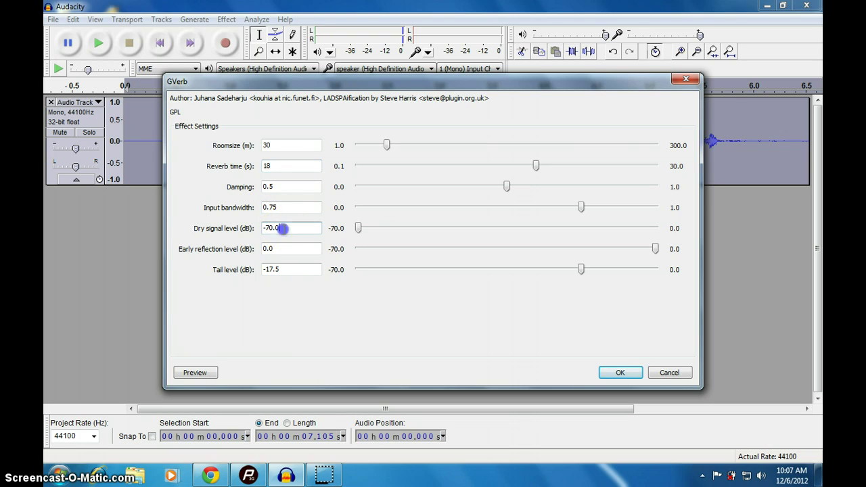
type("-0")
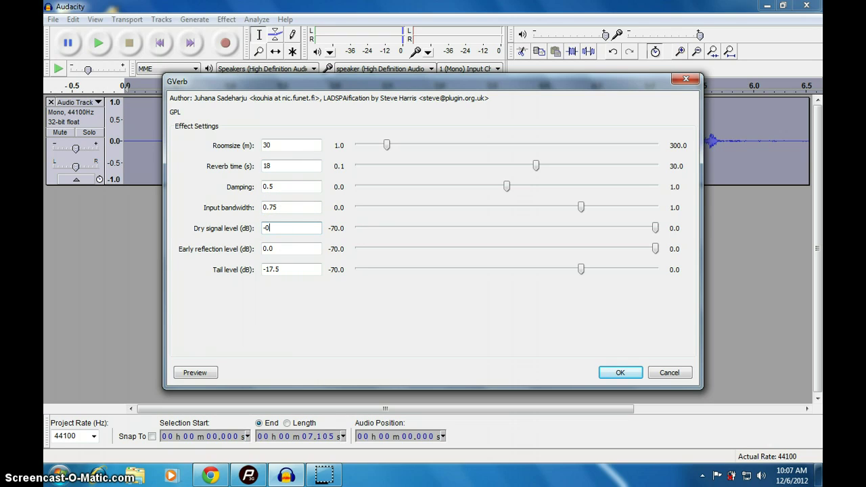
left_click(286, 251)
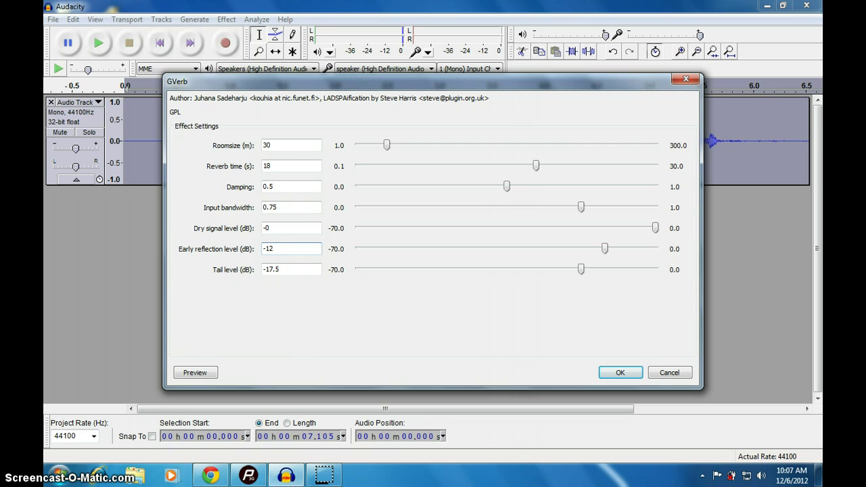
left_click(290, 269)
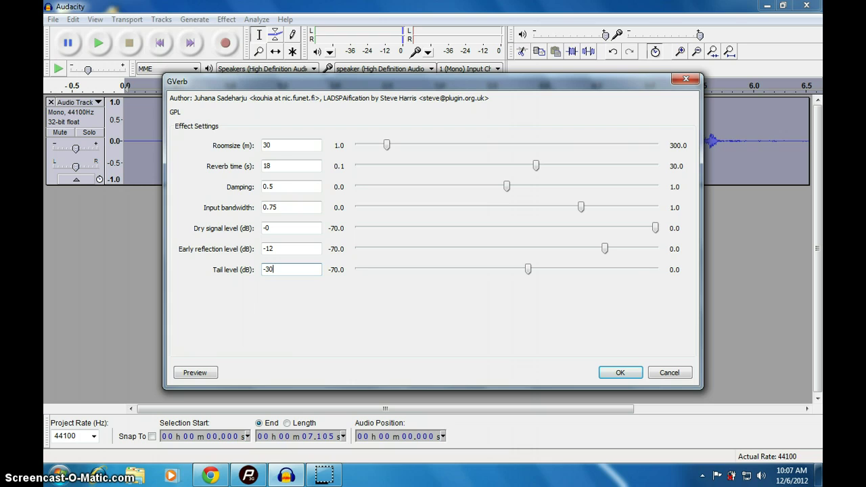
Preview GVerb, raise the reverb time to 21, preview again and apply it to the track.
left_click(198, 372)
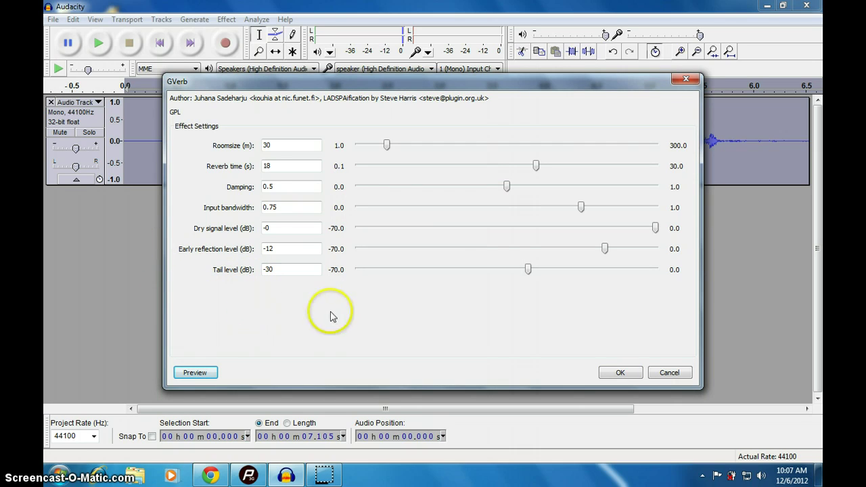
double_click(283, 165)
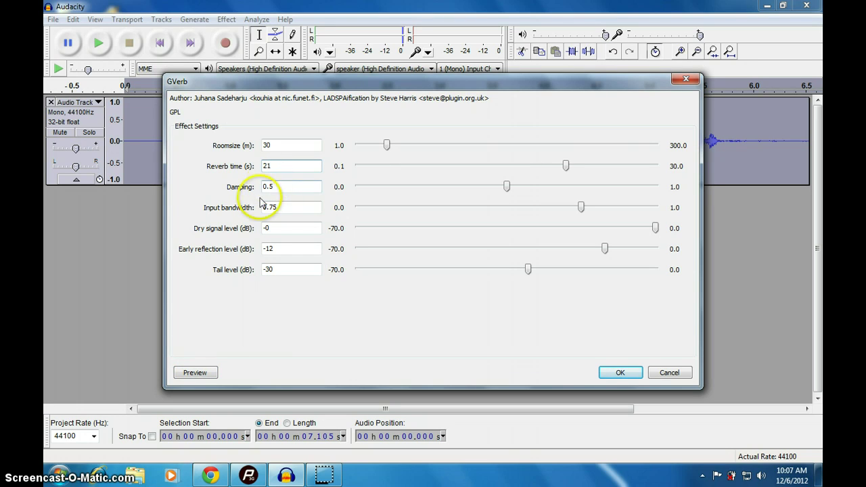
left_click(196, 372)
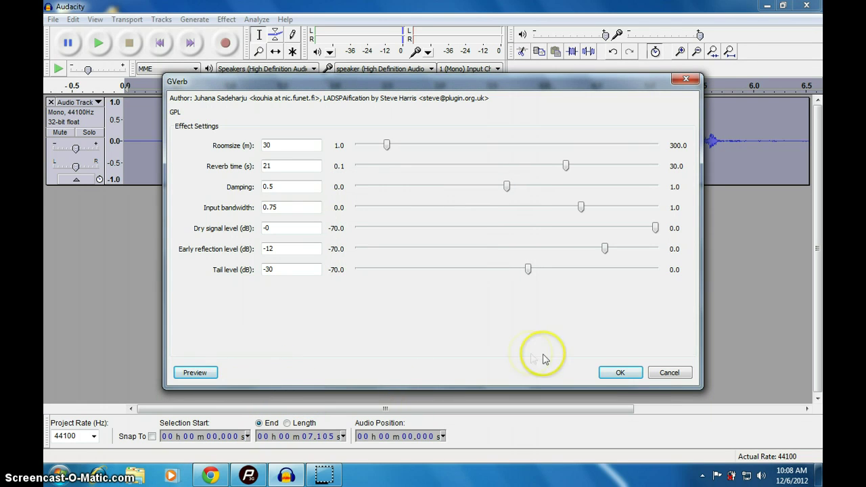
left_click(621, 372)
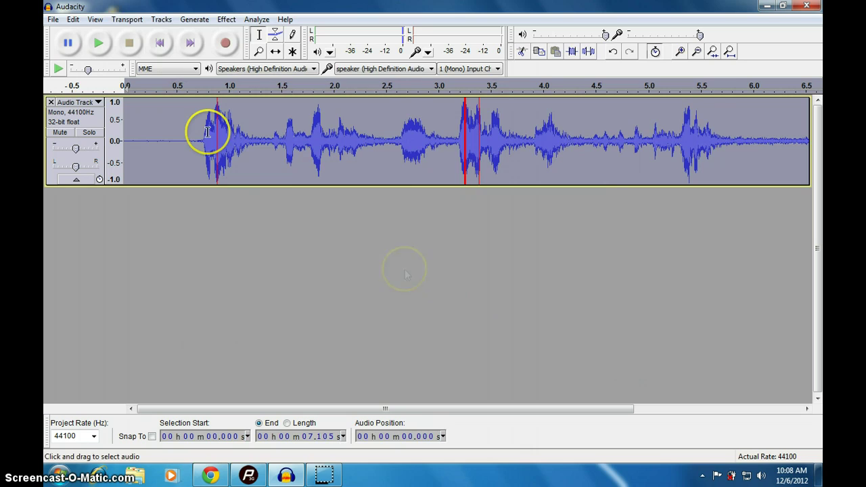